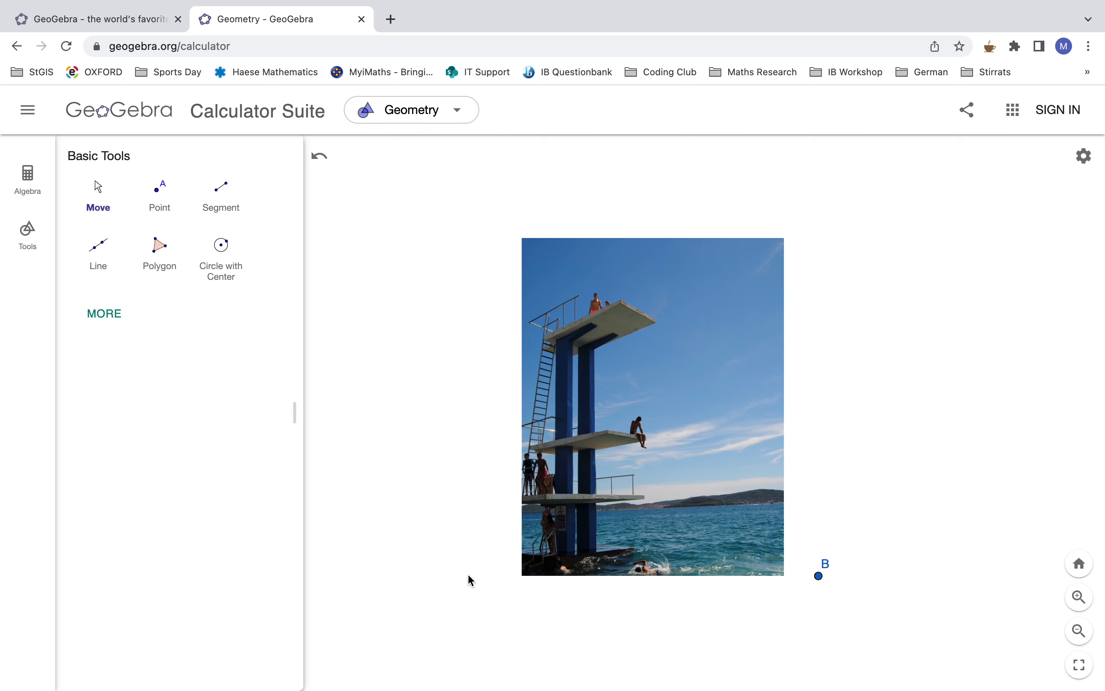
Step: Delete point B and the existing diving-tower photo from the geometry canvas
left_click(821, 575)
key("Delete")
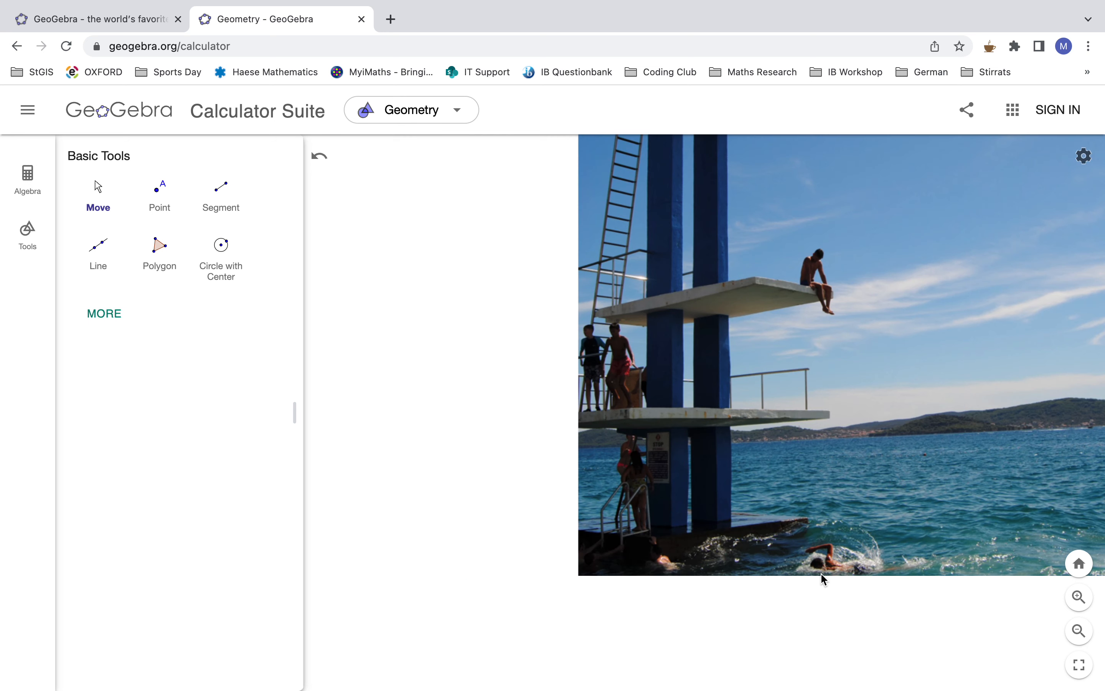
left_click(834, 454)
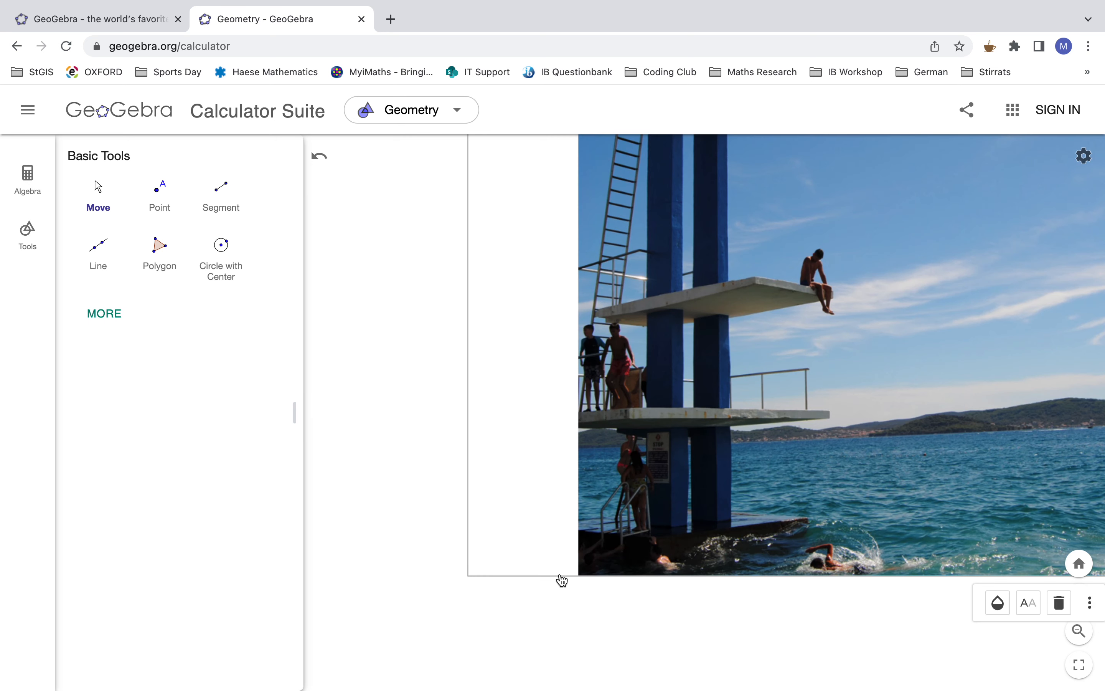
left_click_drag(649, 527, 662, 523)
scroll(662, 523, "down", 3)
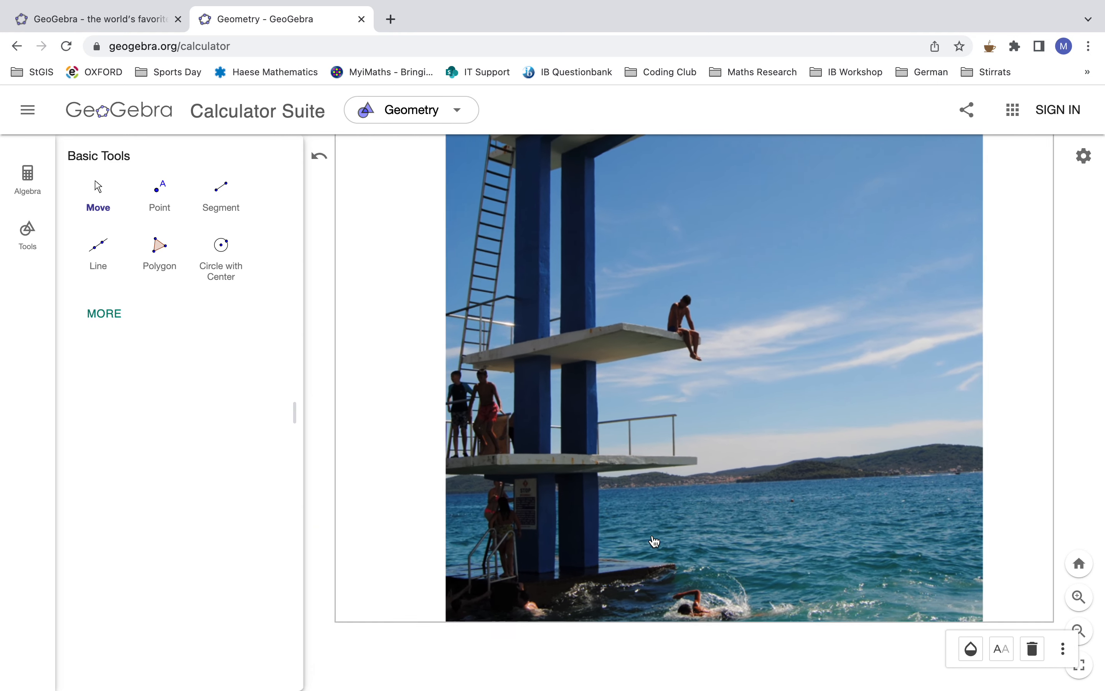
scroll(656, 540, "up", 3)
scroll(654, 541, "left", 2)
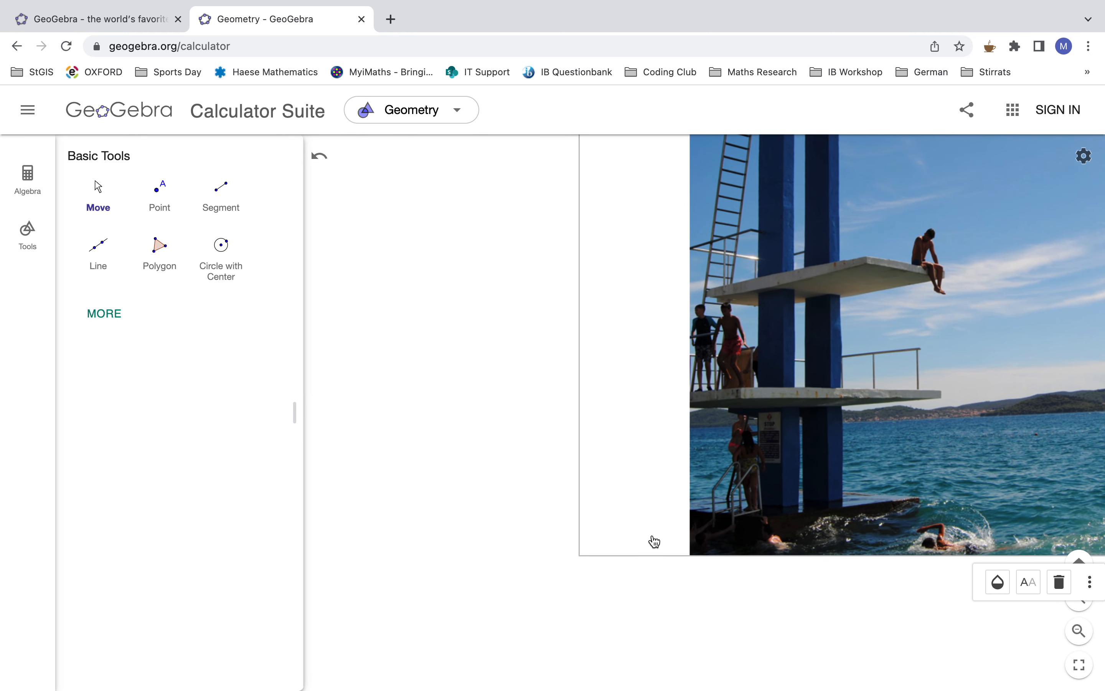
left_click(1059, 582)
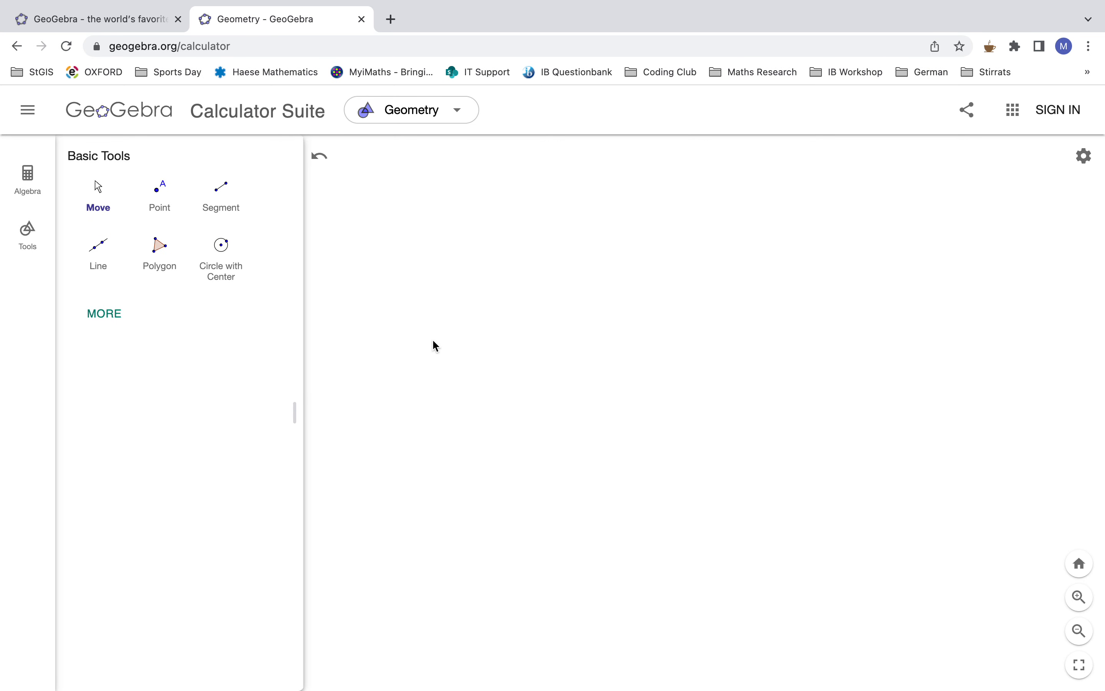
Step: Leave full-screen view in Chrome and switch to the Word document Grade 7 Areas Cheat Sheet
mouse_move(292, 1)
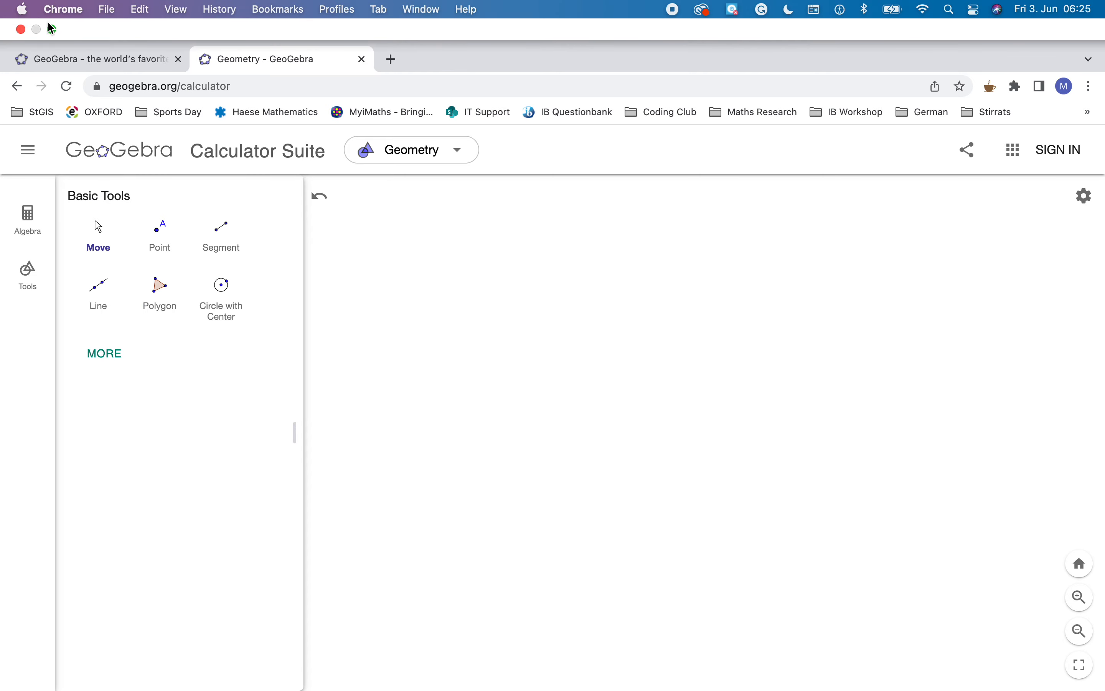
left_click(52, 30)
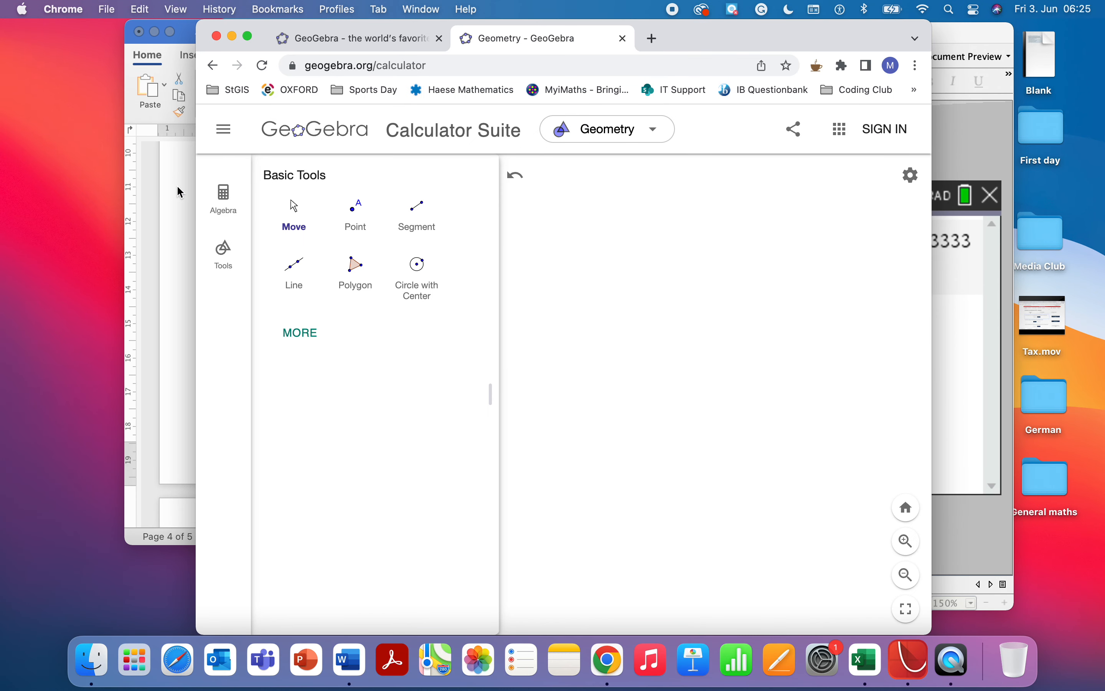
left_click(180, 191)
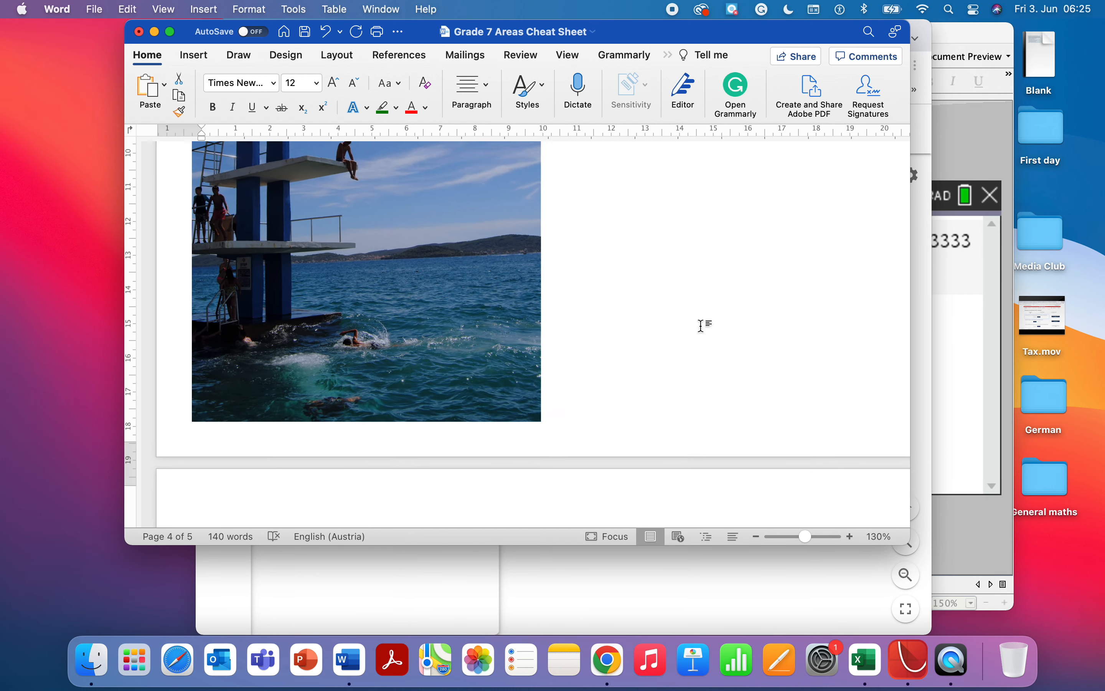
Step: Show the whole diving-tower photo on page 4 in full-screen Word and capture a screenshot of just the photo
scroll(703, 325, "down", 2, "ctrl")
scroll(703, 325, "up", 2)
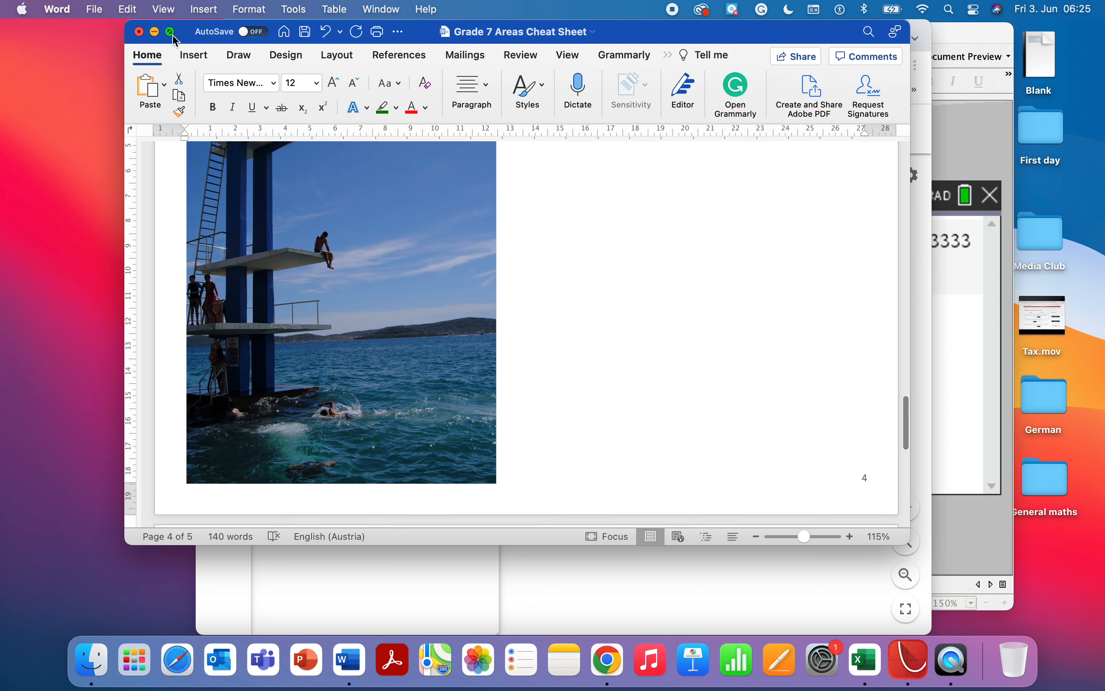
left_click(171, 32)
scroll(526, 365, "up", 3)
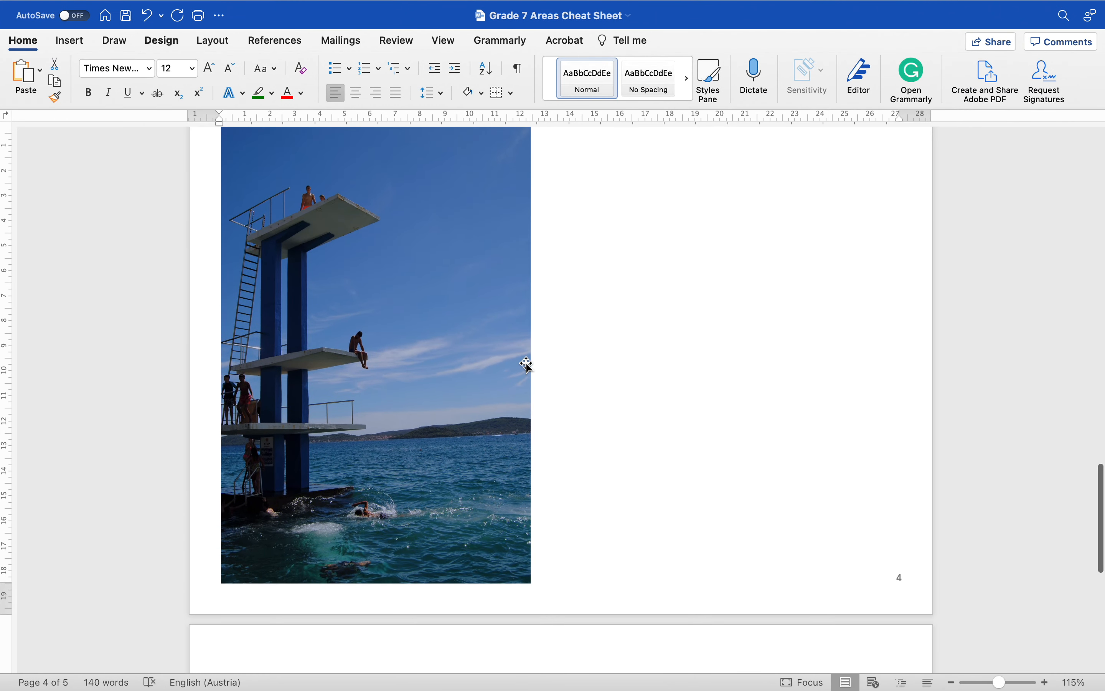
scroll(527, 364, "up", 1)
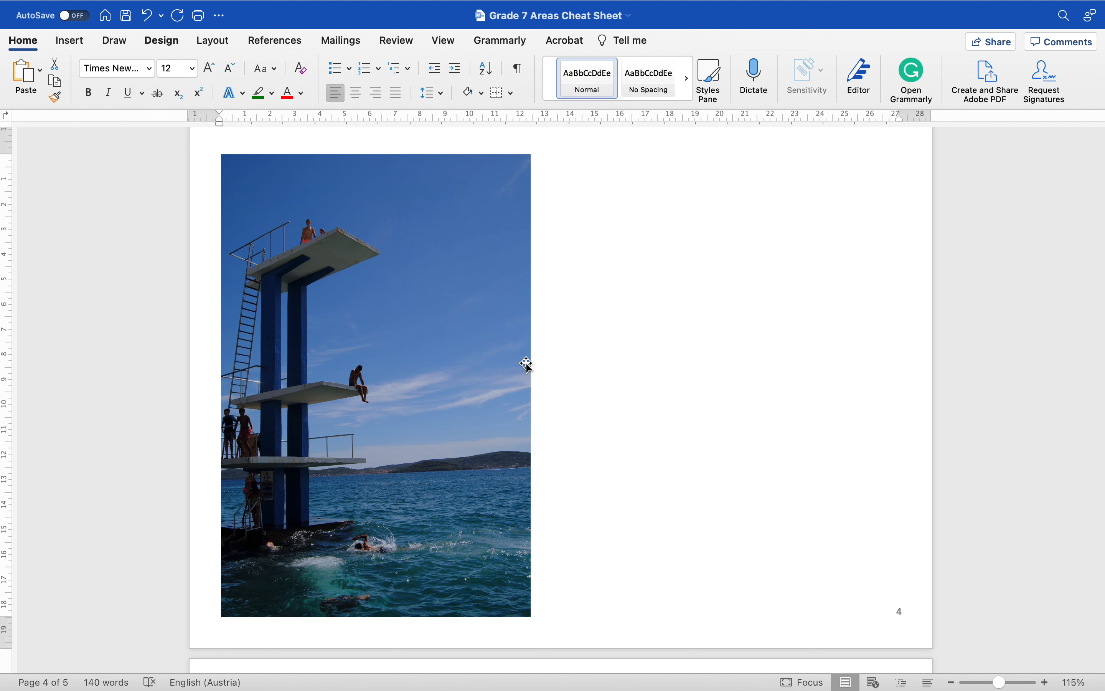
key("super+shift+4")
left_click_drag(219, 154, 535, 620)
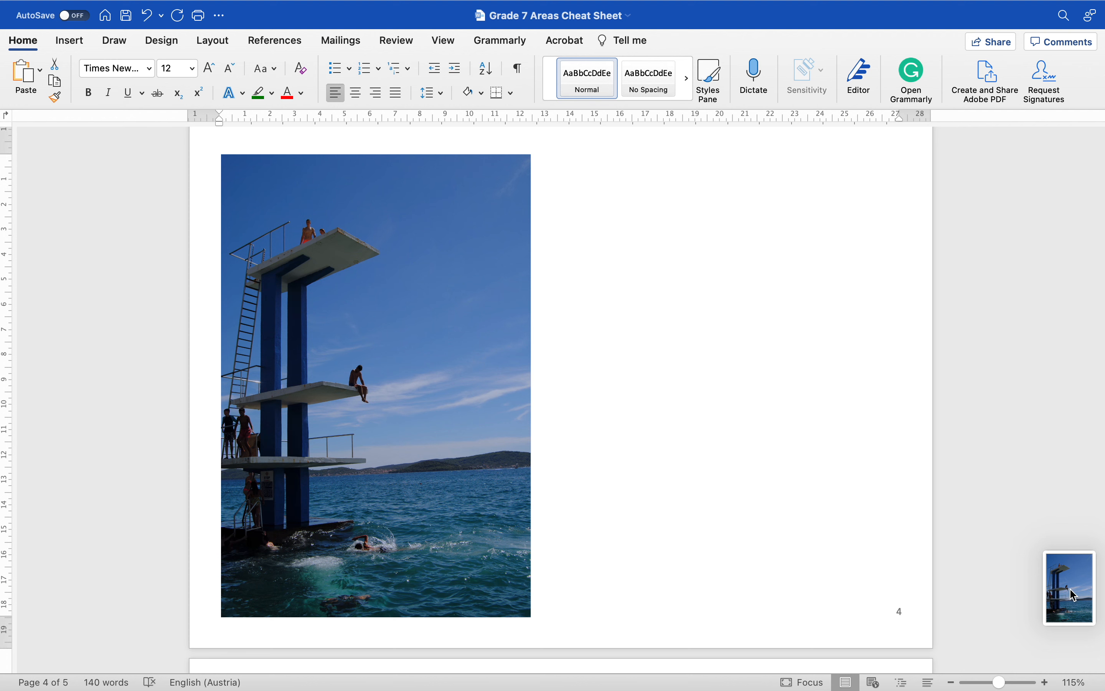
Step: Minimise the Word document, return to GeoGebra in Chrome and start the Image tool from the full tool list
mouse_move(498, 4)
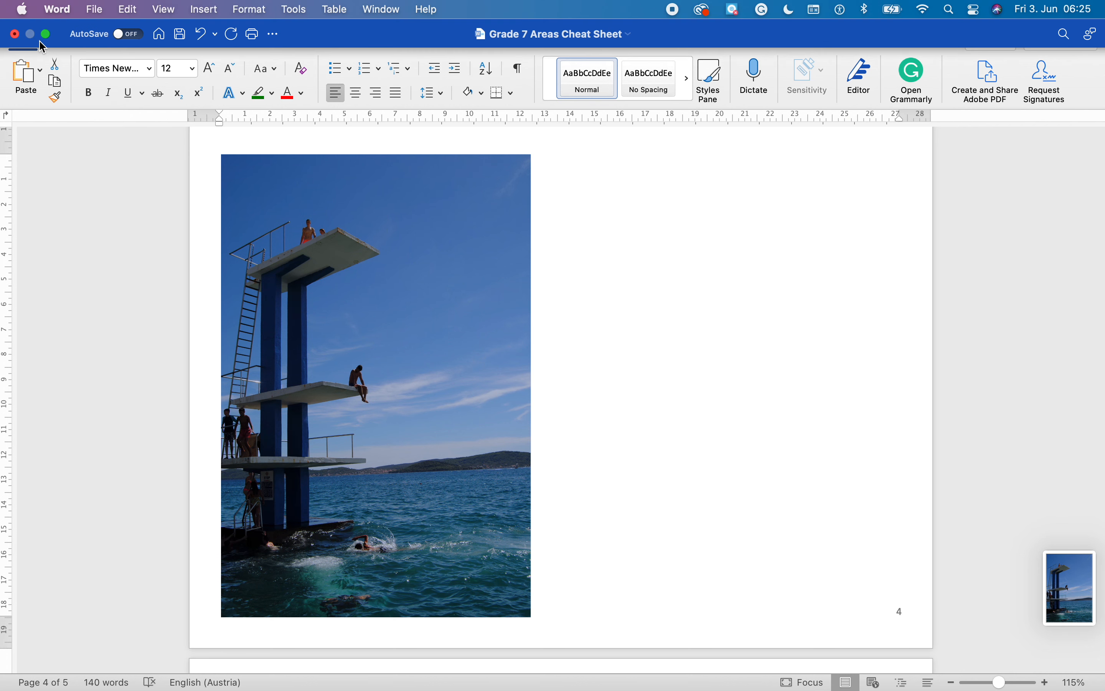
left_click(46, 34)
left_click(154, 31)
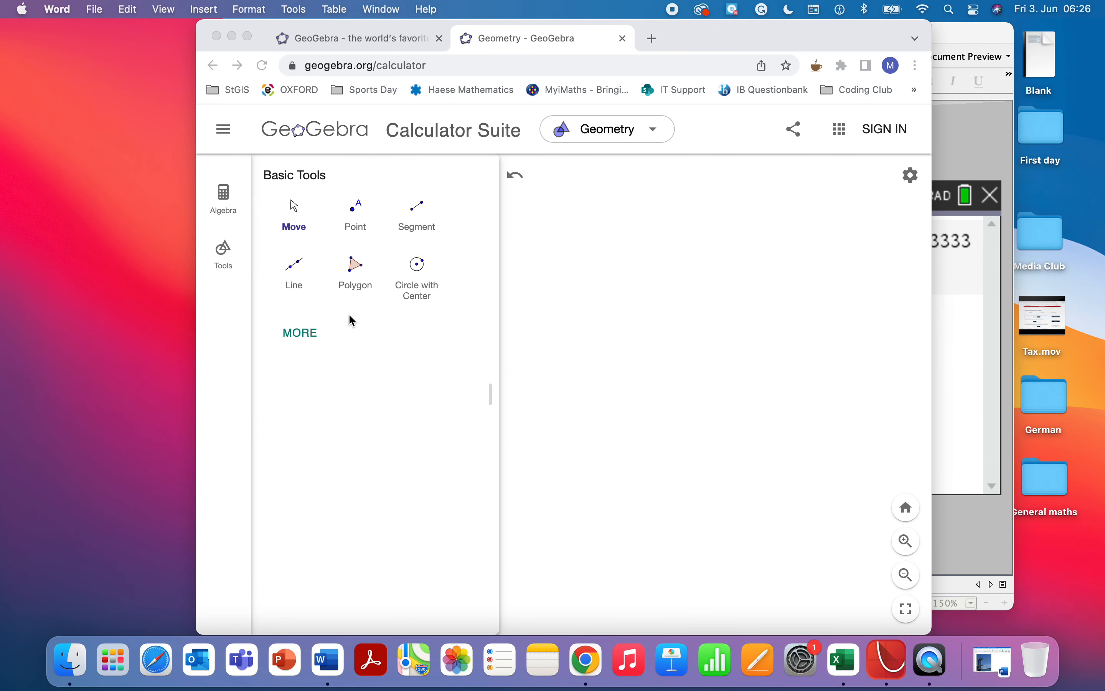
left_click(307, 334)
left_click(307, 334)
scroll(363, 400, "down", 10)
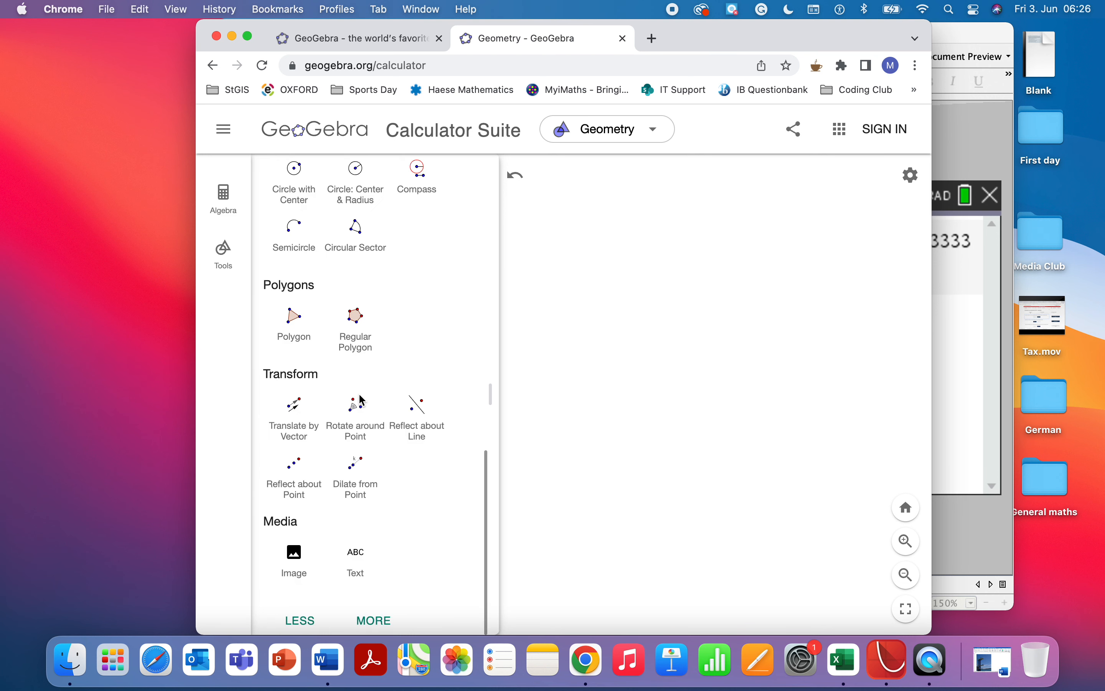
left_click(295, 561)
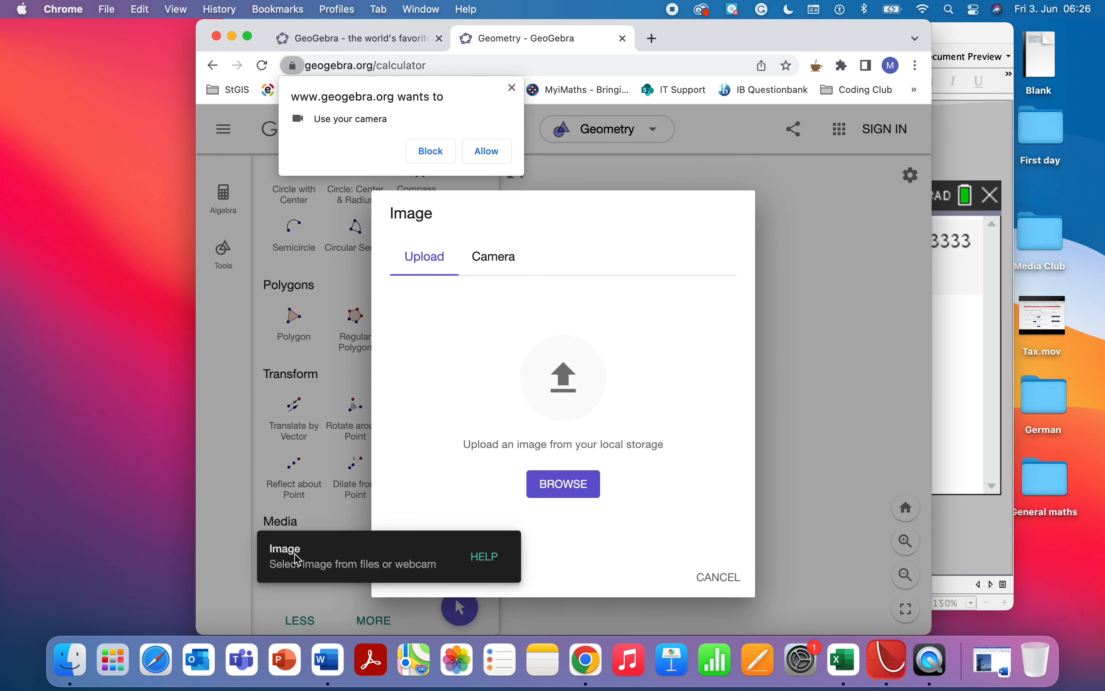
Step: Upload Screenshot 2022-06-03 at 06.25.51 from the Desktop onto the canvas and expand the browser to full screen
left_click(565, 488)
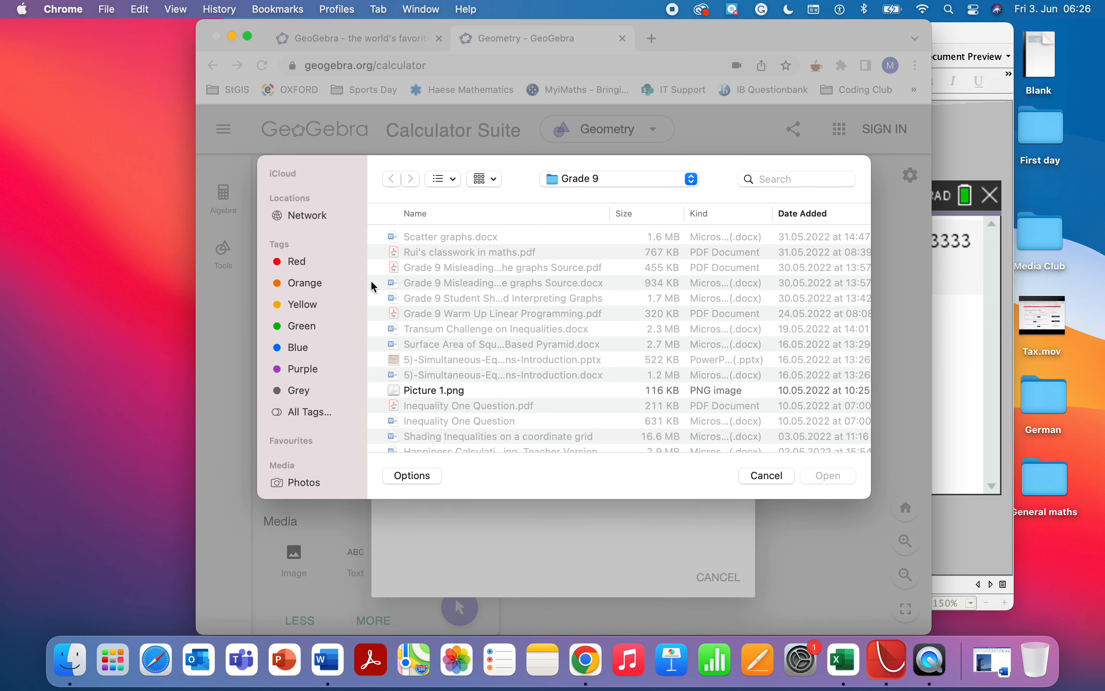
left_click(604, 180)
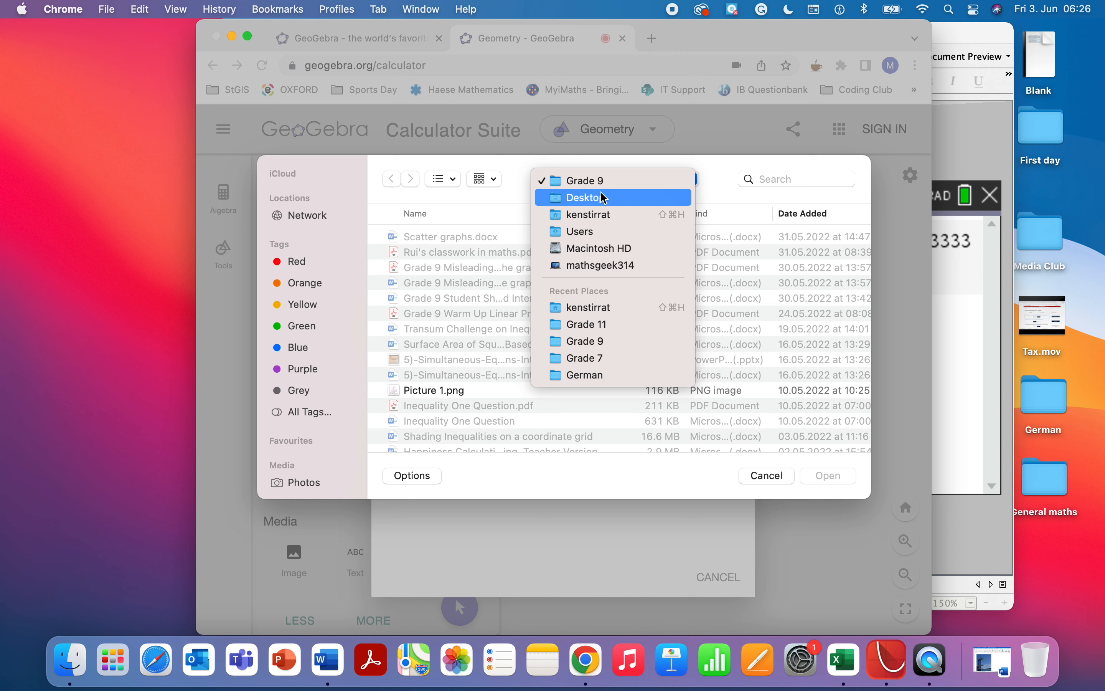
left_click(603, 198)
left_click(551, 237)
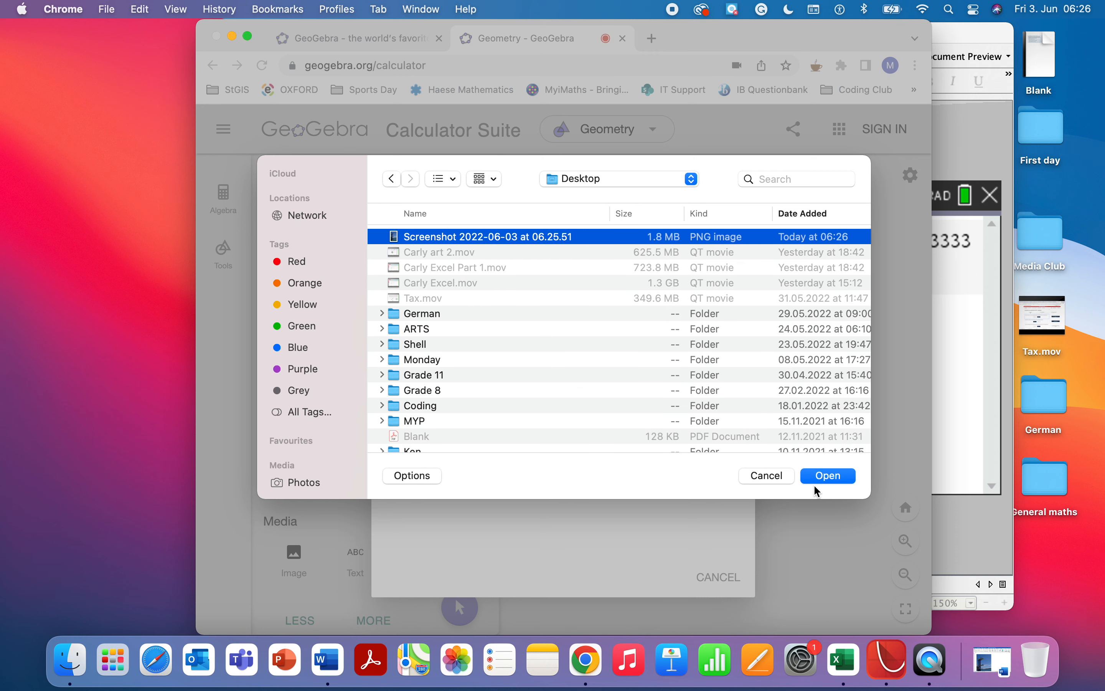
left_click(828, 478)
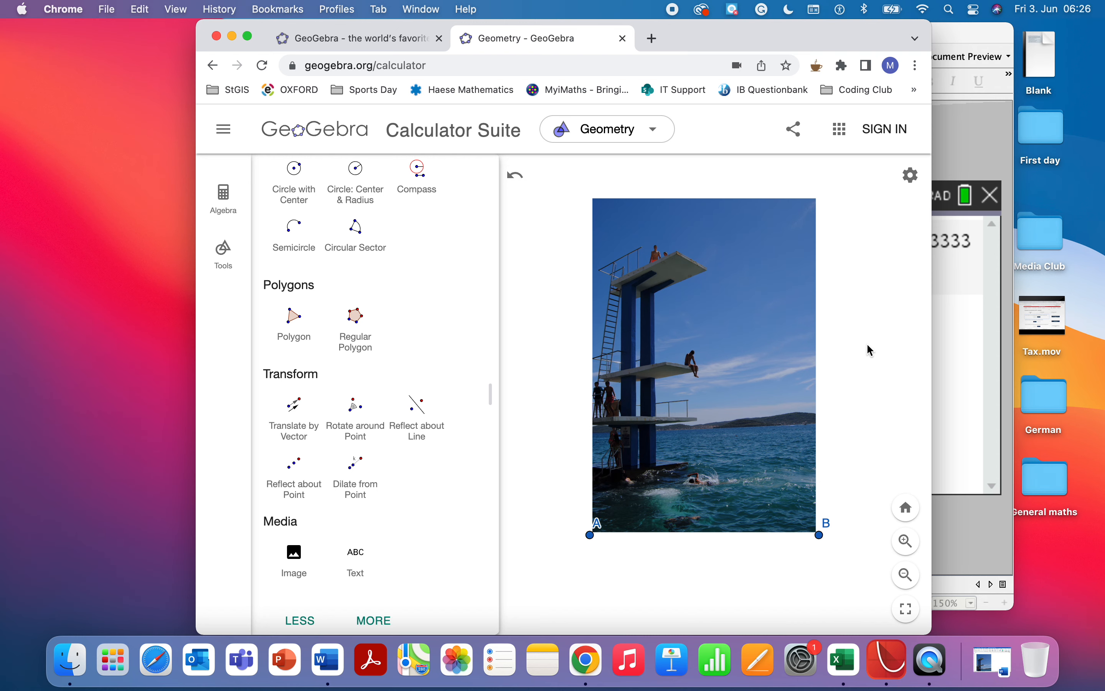
left_click(248, 36)
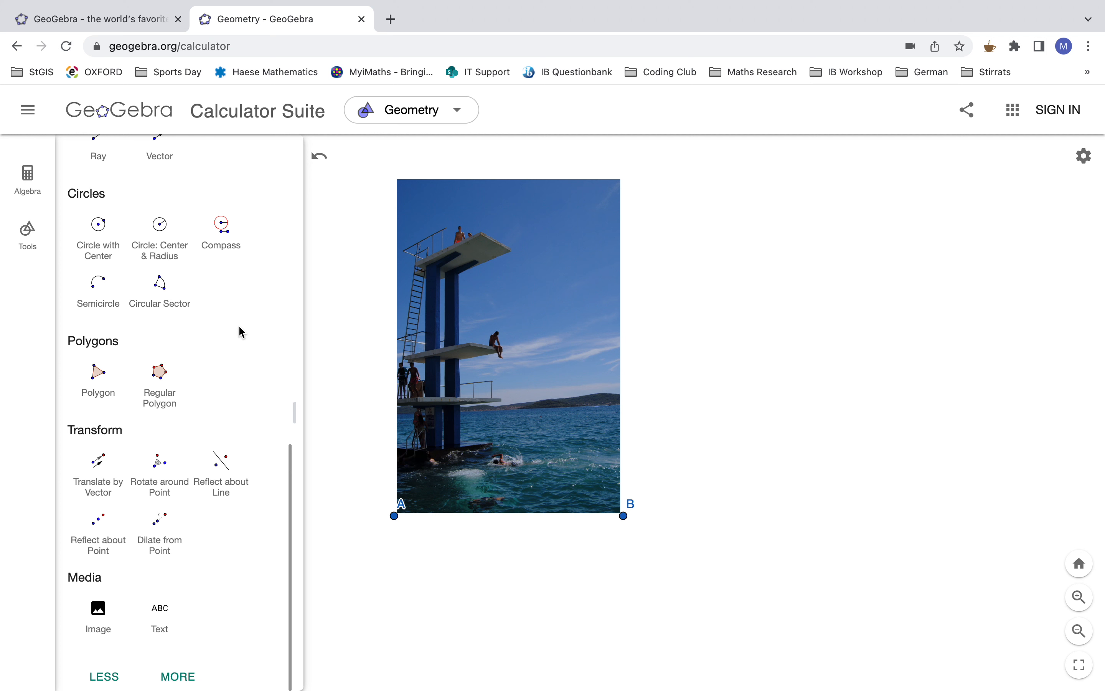
Step: Draw a segment about 2.4 units long from head to feet of the boy in red shorts standing on the lowest platform
scroll(231, 359, "up", 10)
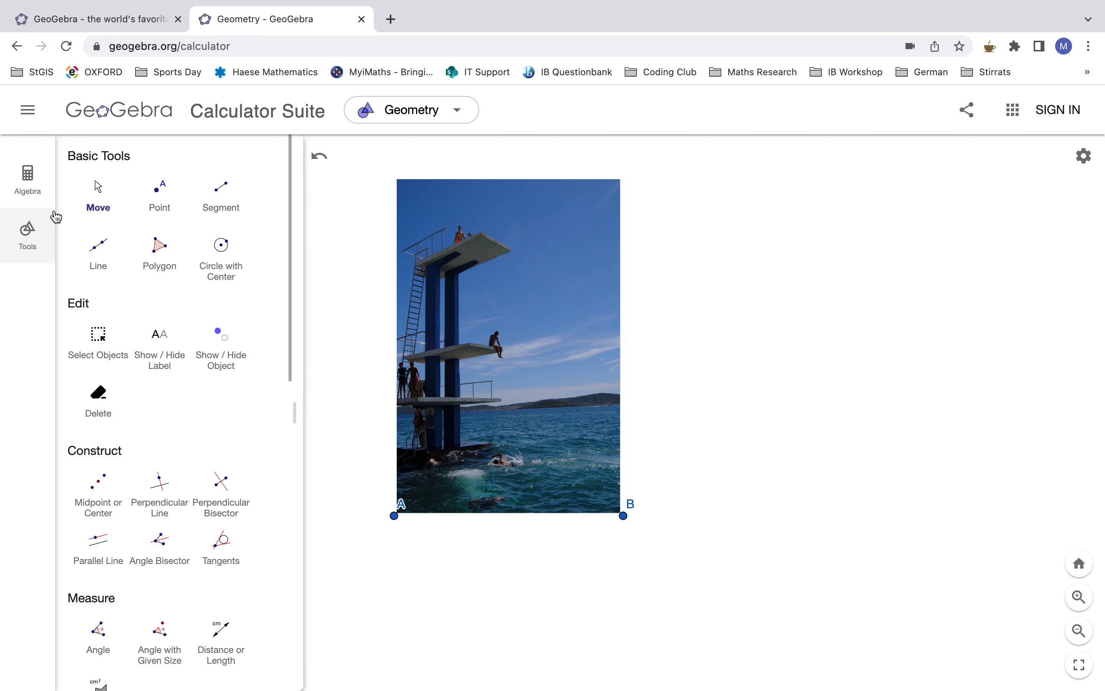
left_click(220, 210)
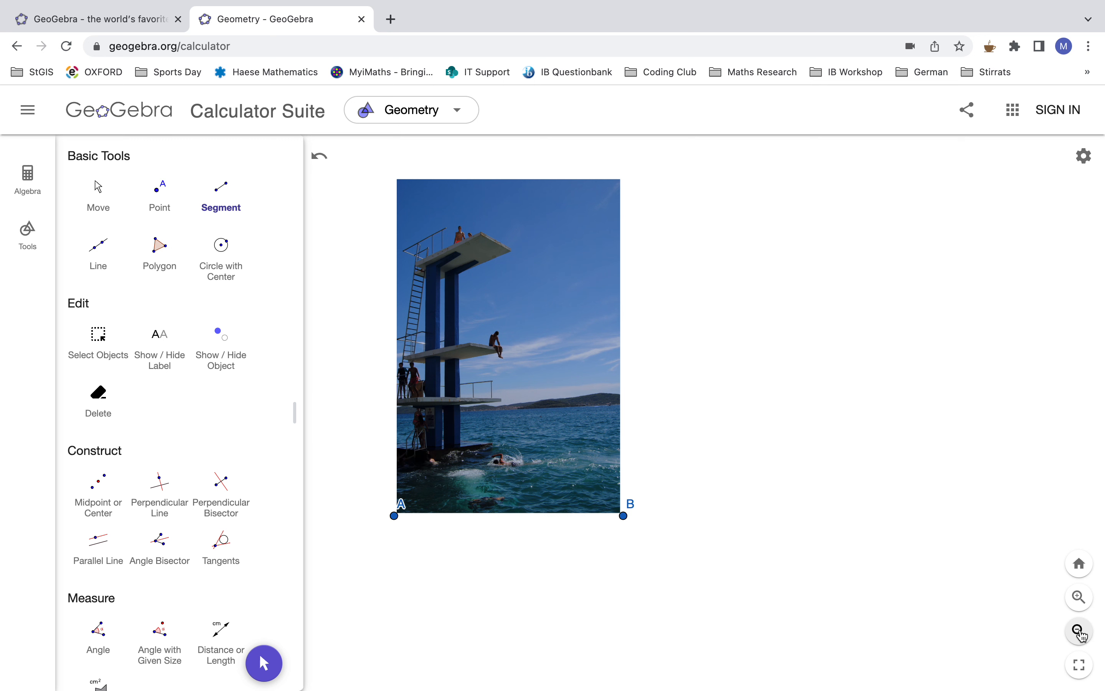
left_click(1078, 596)
left_click(1076, 599)
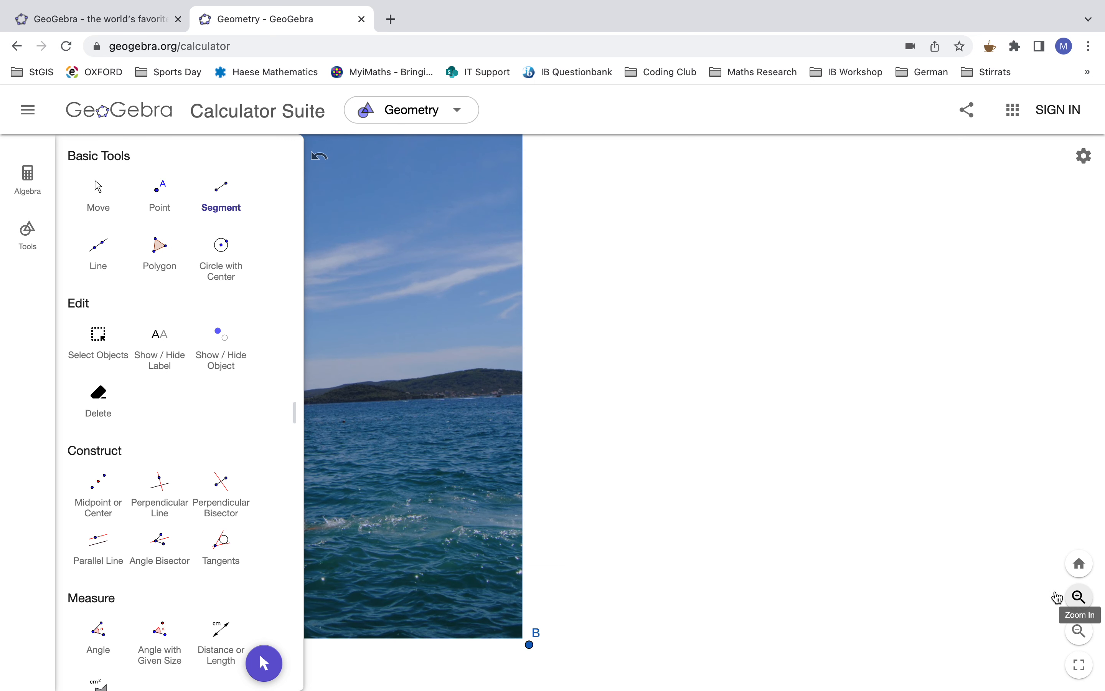
left_click(98, 199)
left_click_drag(561, 383, 976, 390)
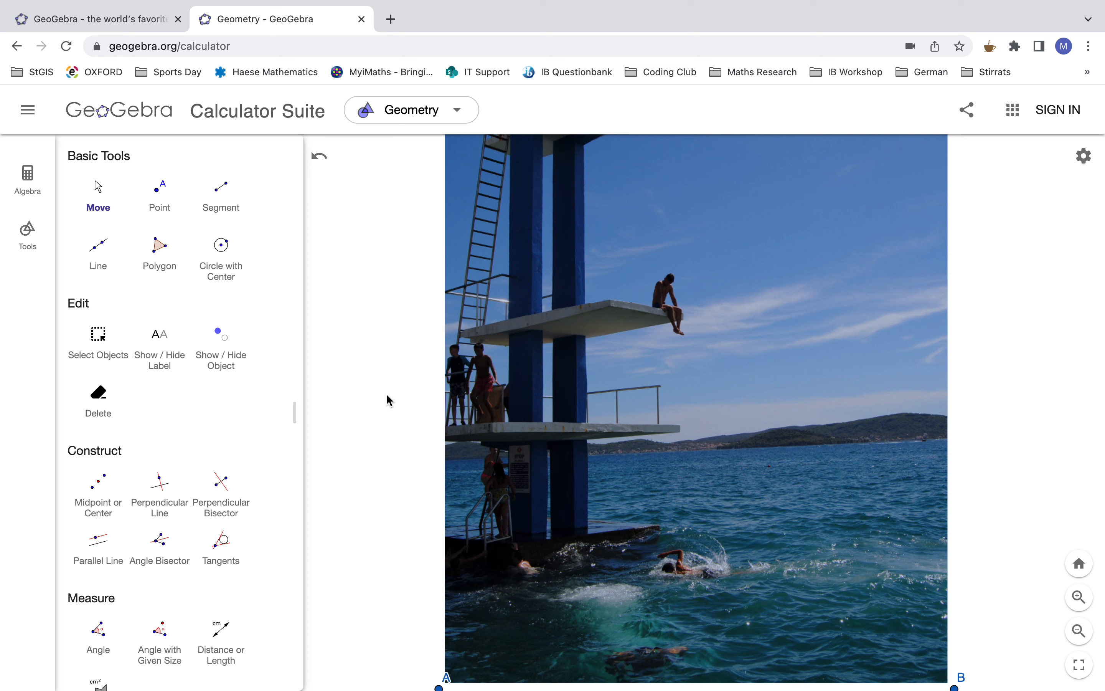
left_click(225, 211)
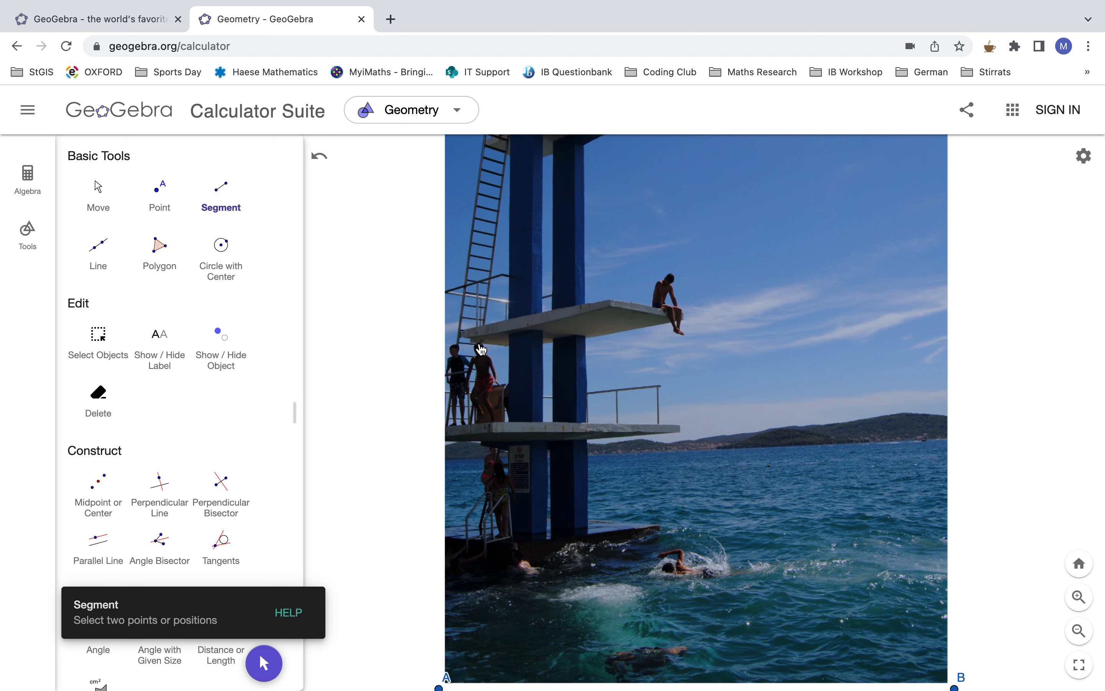
left_click(480, 343)
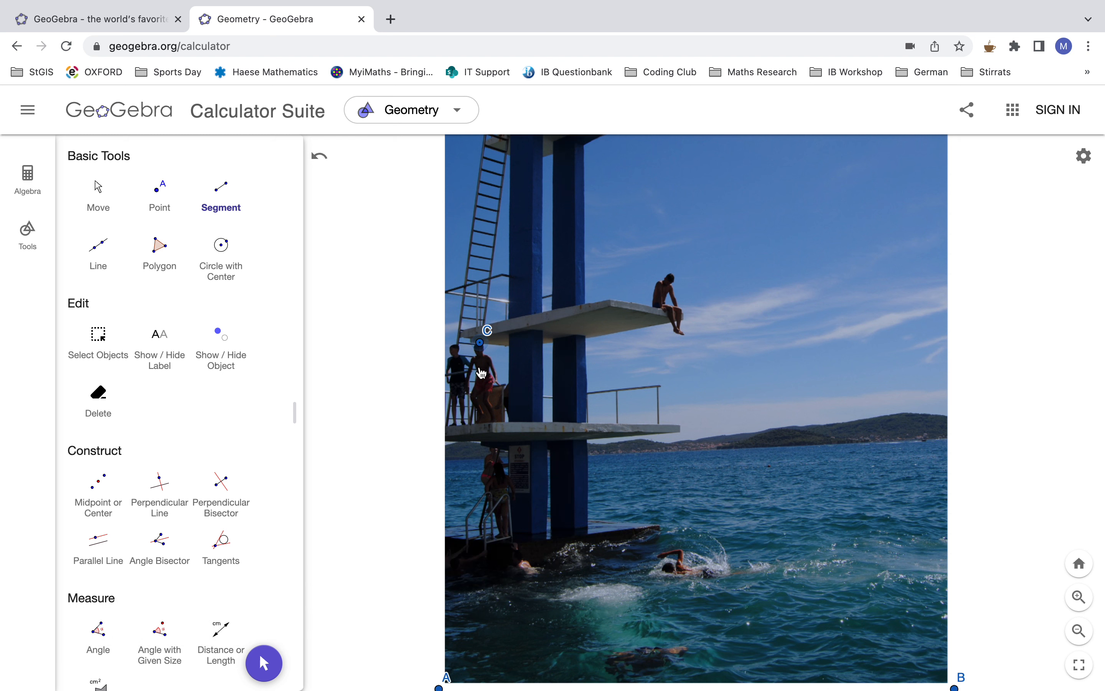
left_click(485, 422)
Step: Measure the distance between points C and D, marking the standing boy's height, with the Distance or Length tool
scroll(183, 447, "down", 5)
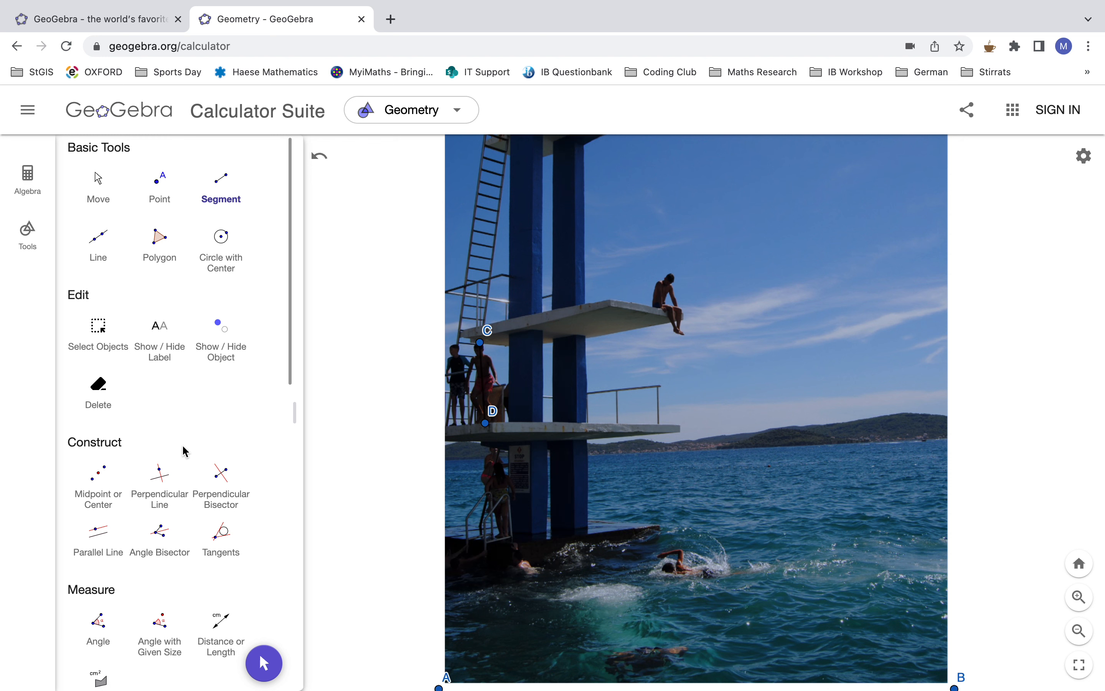
scroll(182, 450, "down", 1)
left_click(221, 402)
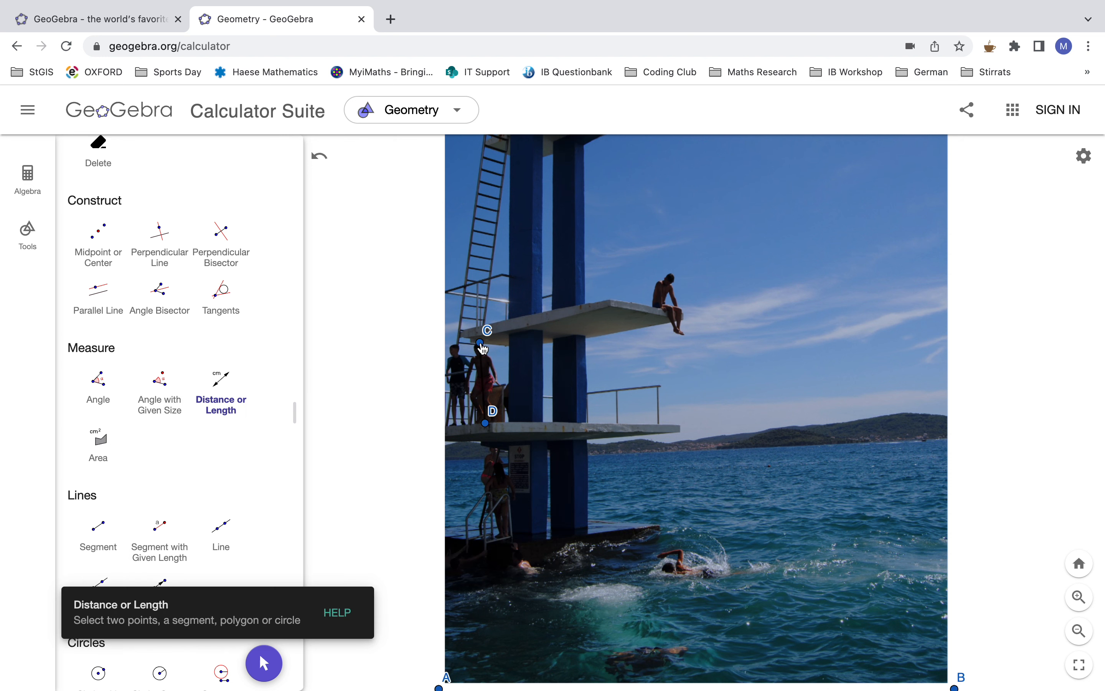
left_click(486, 424)
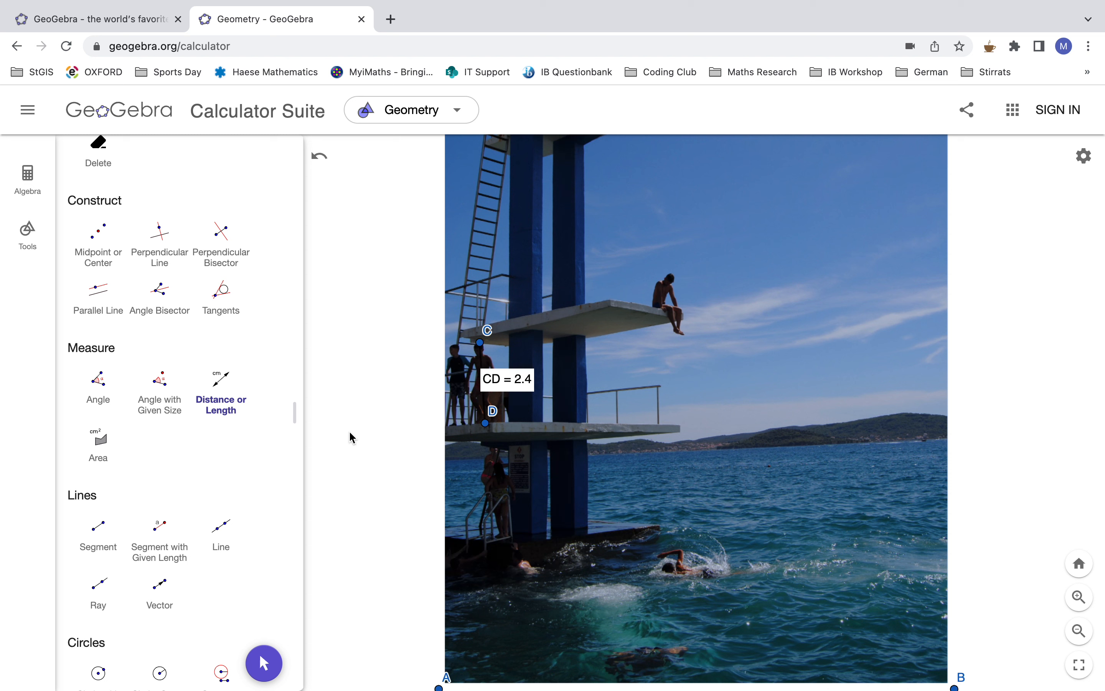
Step: Draw a segment down the tower's front pillar from the underside of the top platform to the base
left_click(1079, 636)
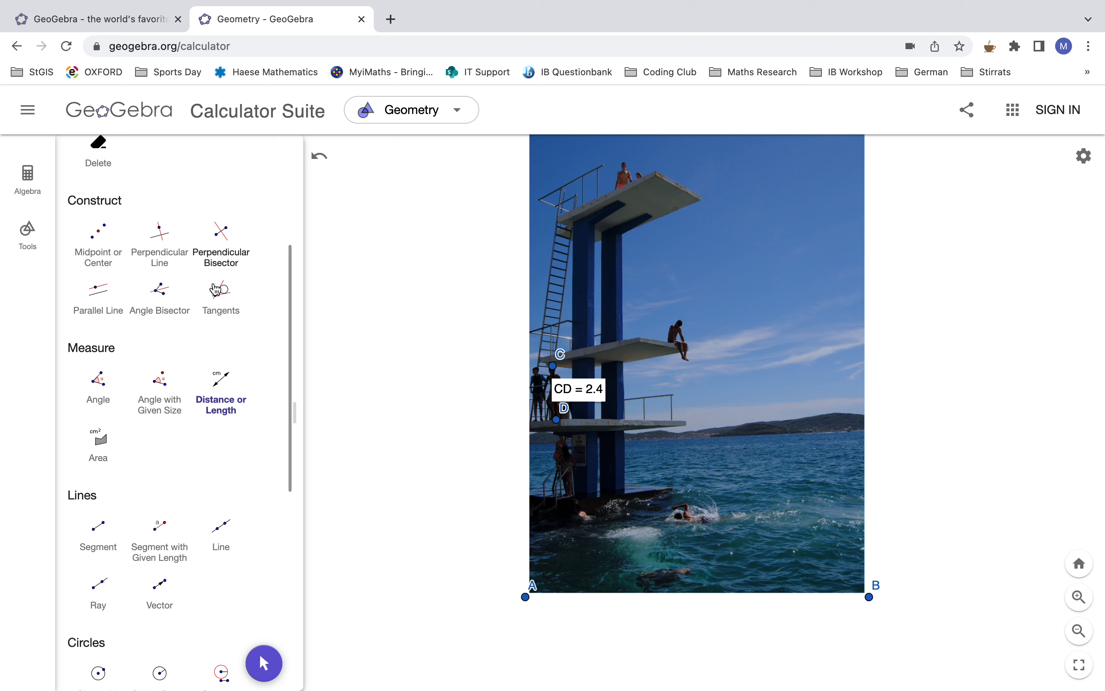
scroll(219, 256, "up", 5)
left_click(229, 196)
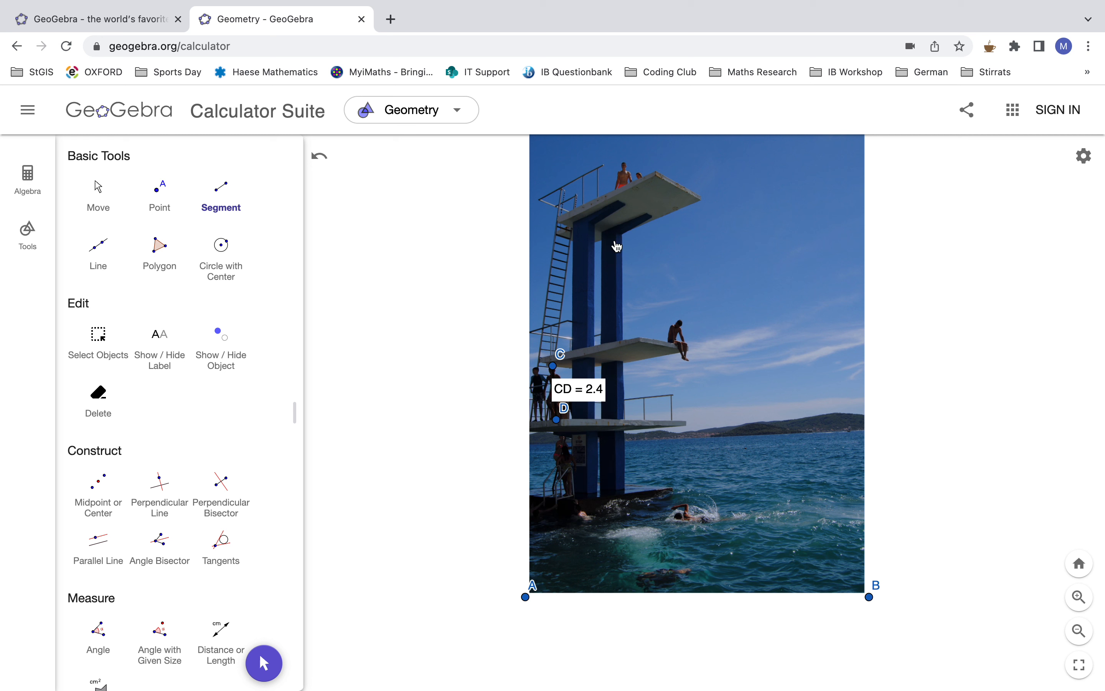
left_click(580, 215)
left_click(588, 503)
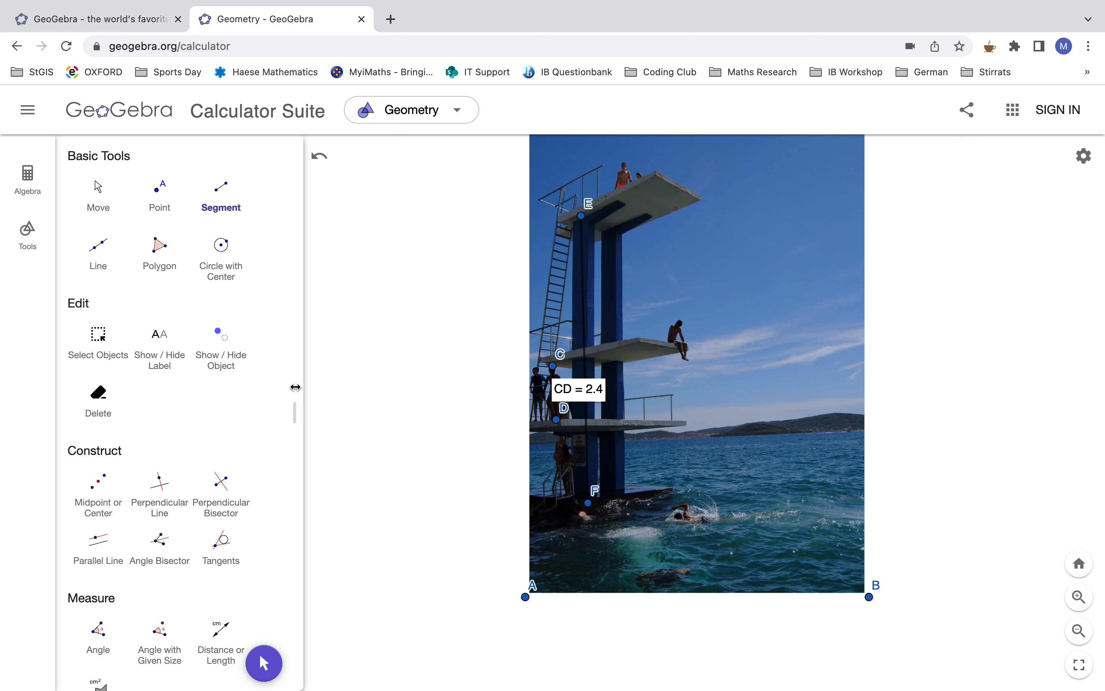
Step: Measure the distance between points E and F, marking the tower's height, with the Distance or Length tool
scroll(235, 446, "down", 5)
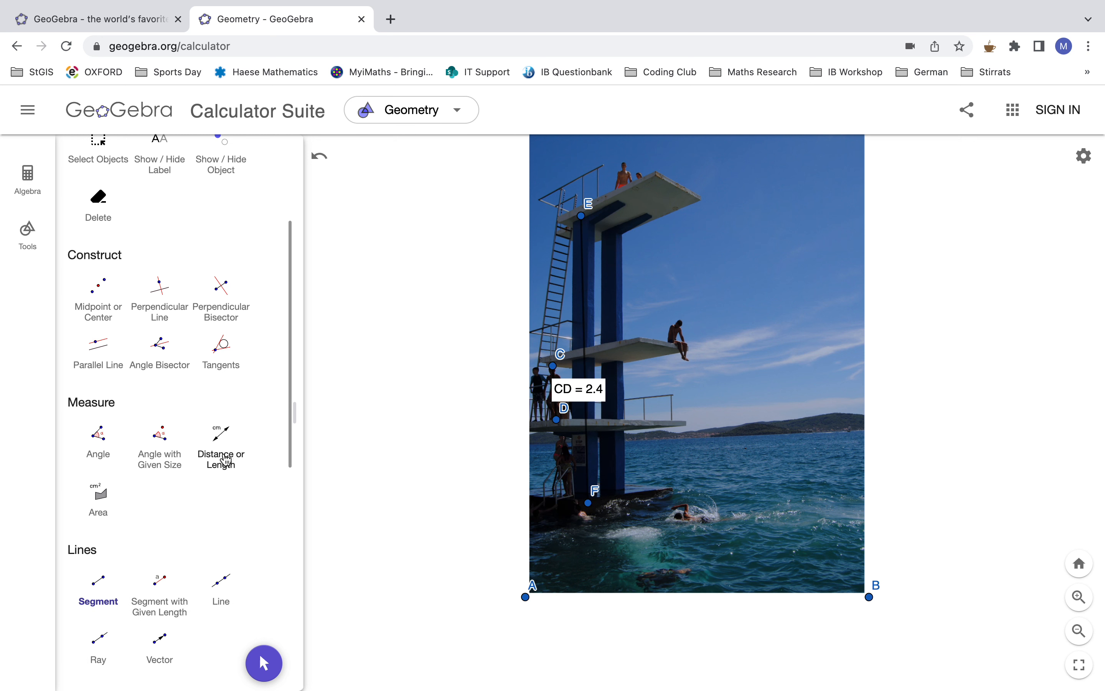
left_click(237, 446)
left_click(582, 216)
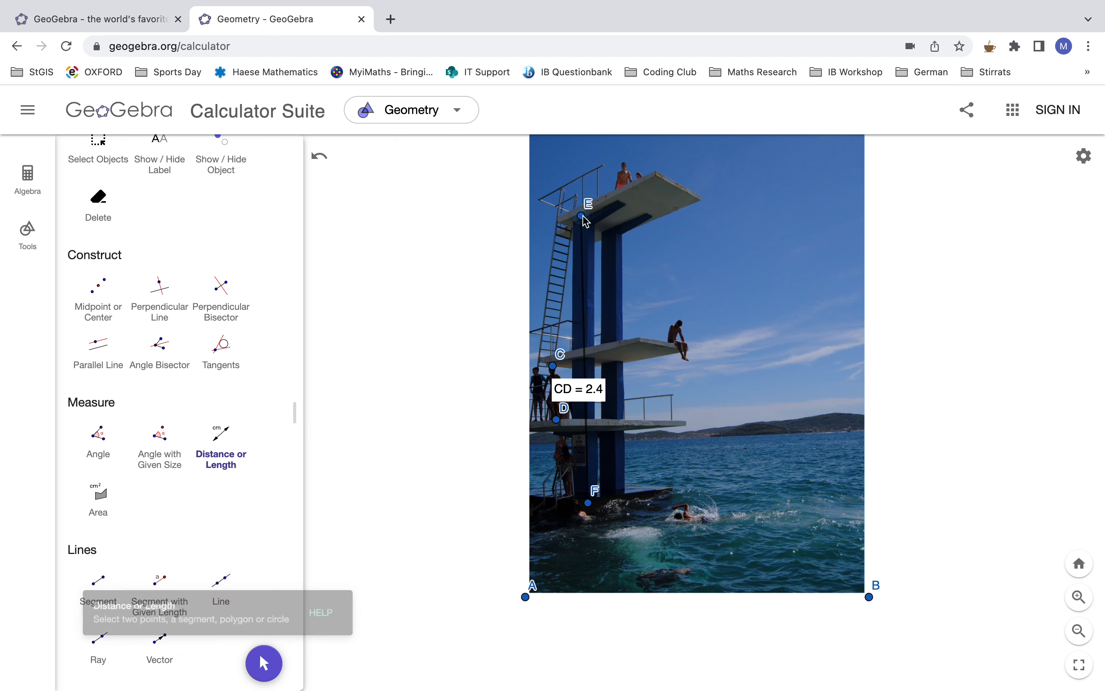
left_click(589, 504)
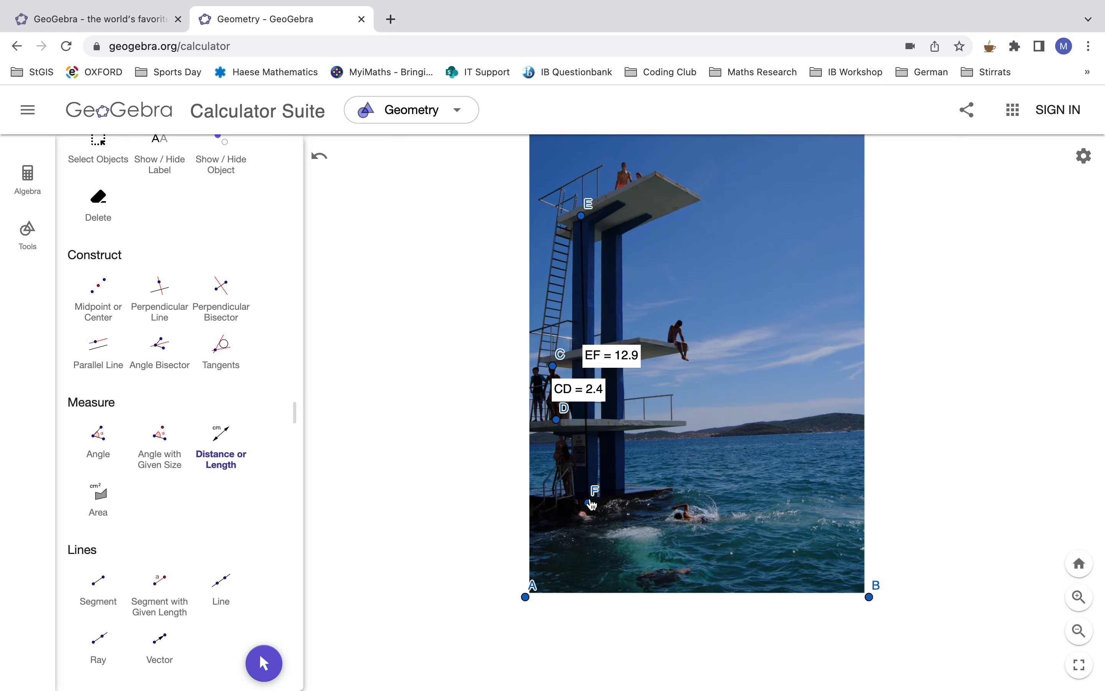
Step: Take the browser out of full screen and switch to TI-Nspire CX Student Software, placing its window so the measured photo stays in view
mouse_move(64, 36)
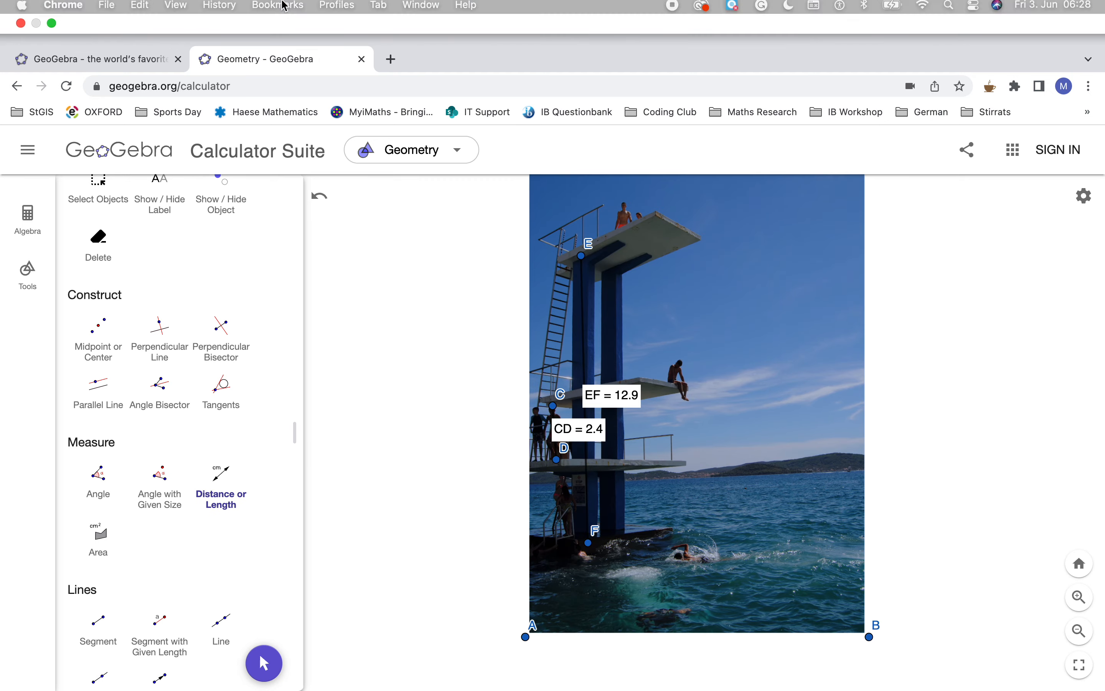
left_click(53, 30)
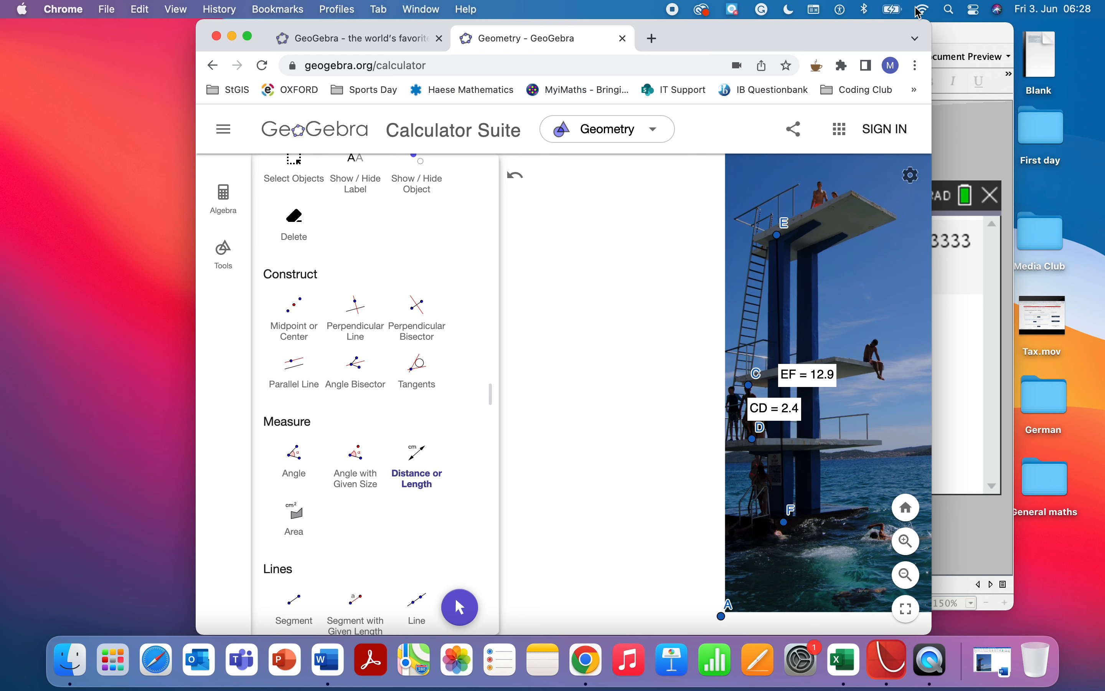
left_click_drag(961, 45, 668, 22)
Step: Calculate 12.9/2.4, the tower's measured height divided by the boy's, on the TI-Nspire handheld calculator
left_click(113, 399)
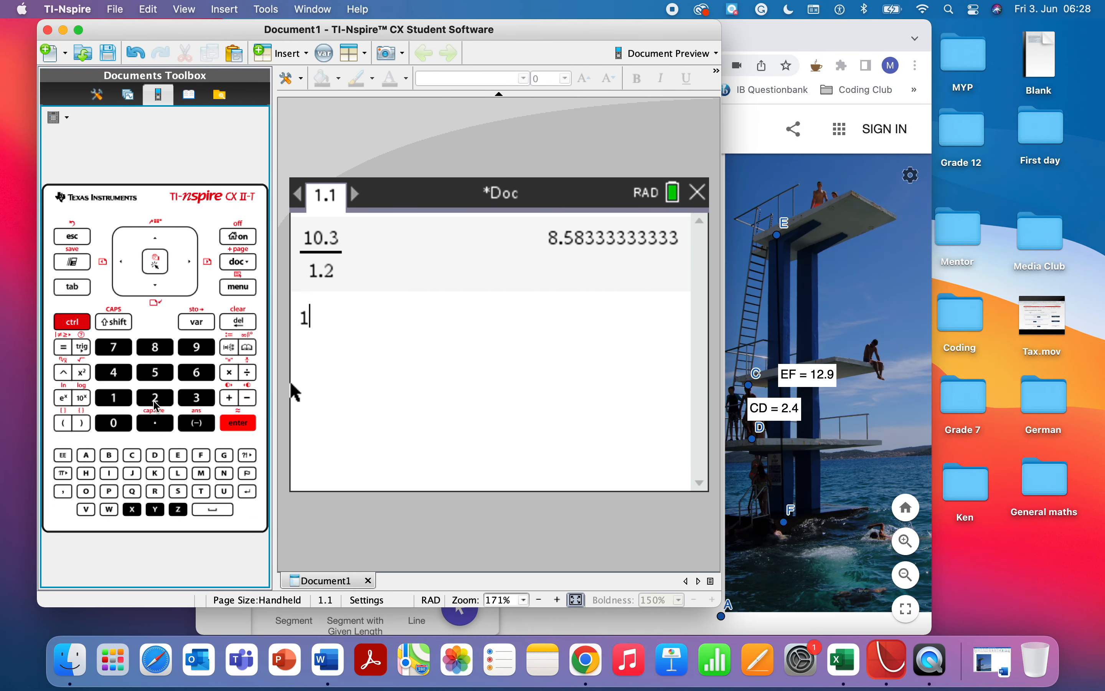
left_click(167, 403)
left_click(165, 424)
left_click(205, 350)
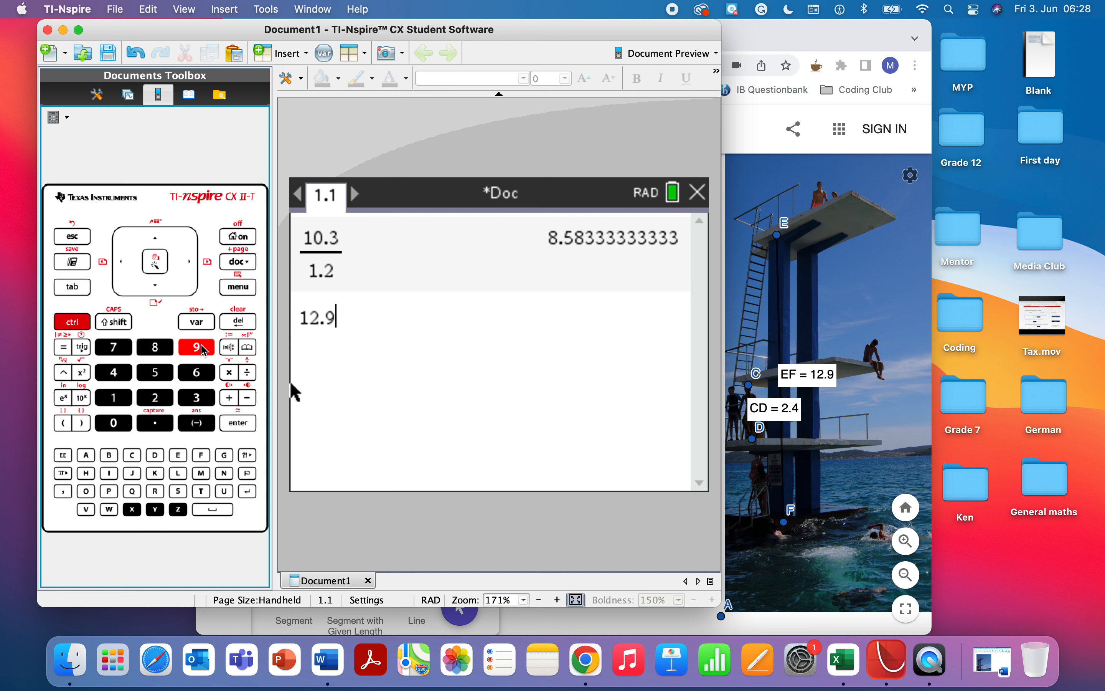
left_click(250, 373)
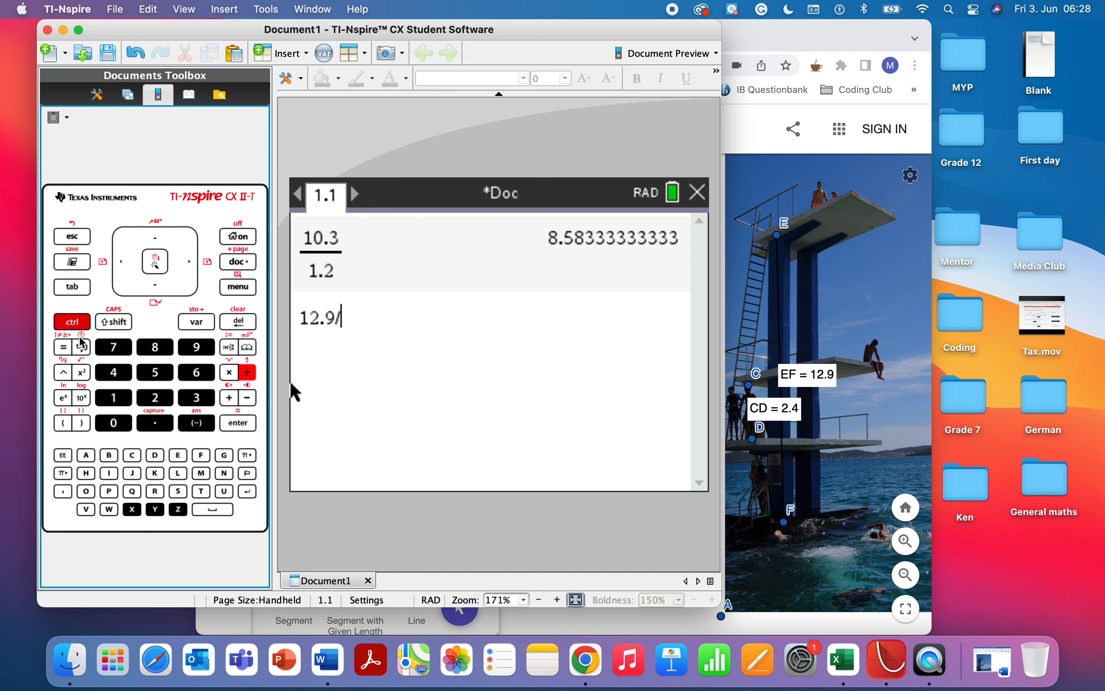
left_click(155, 398)
left_click(158, 421)
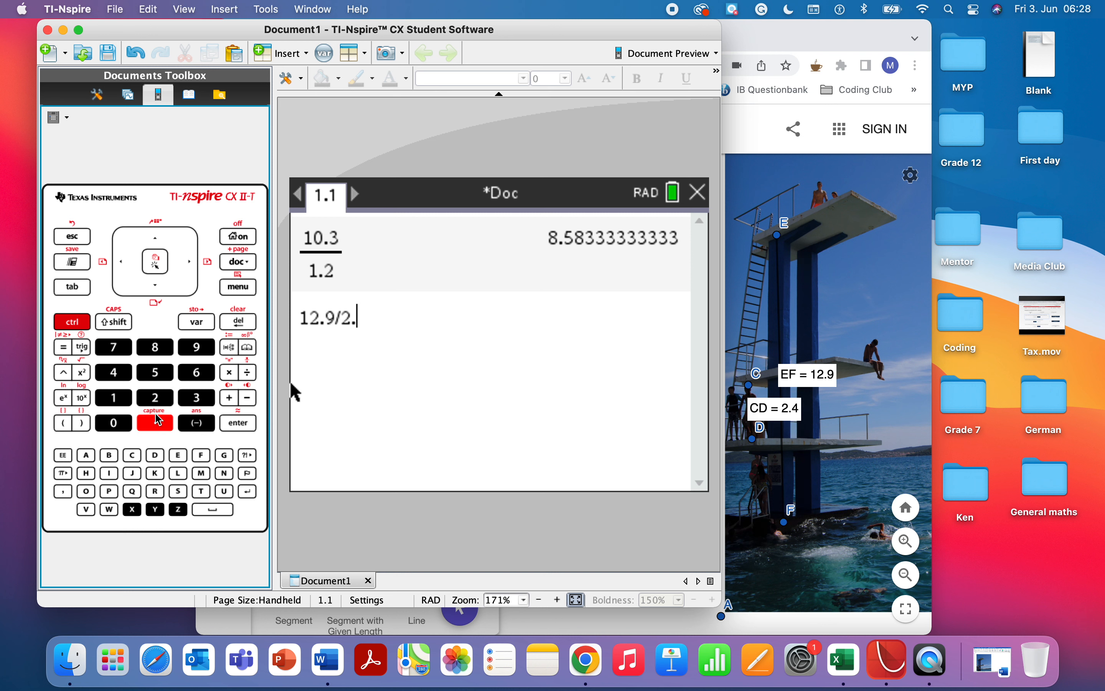
left_click(114, 372)
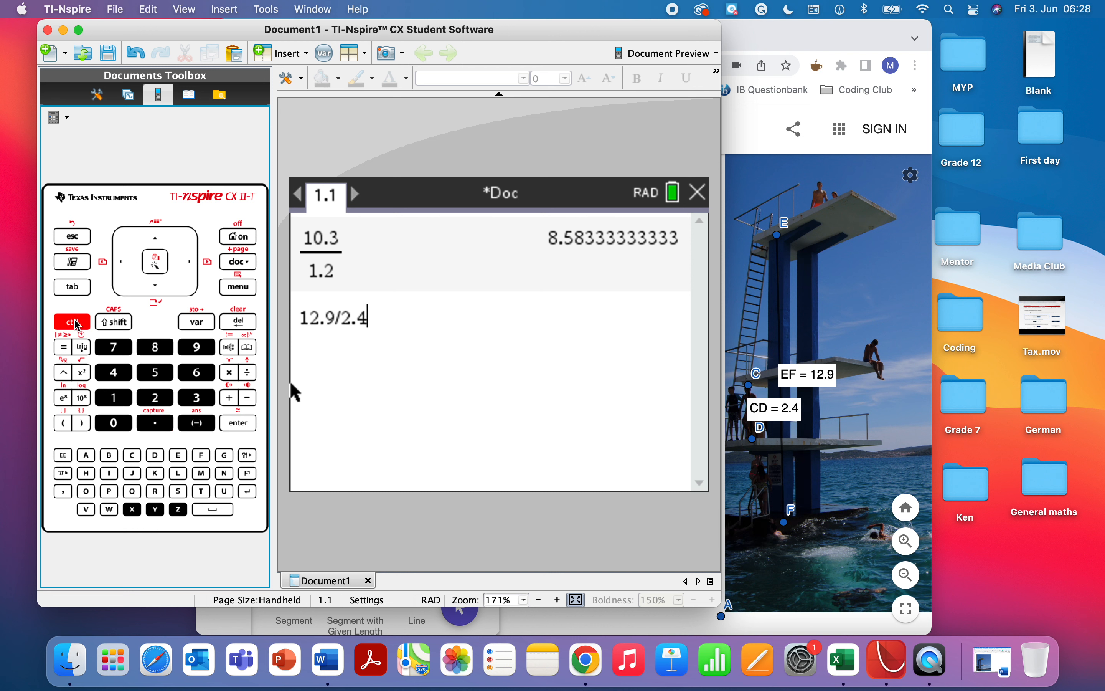
left_click(238, 424)
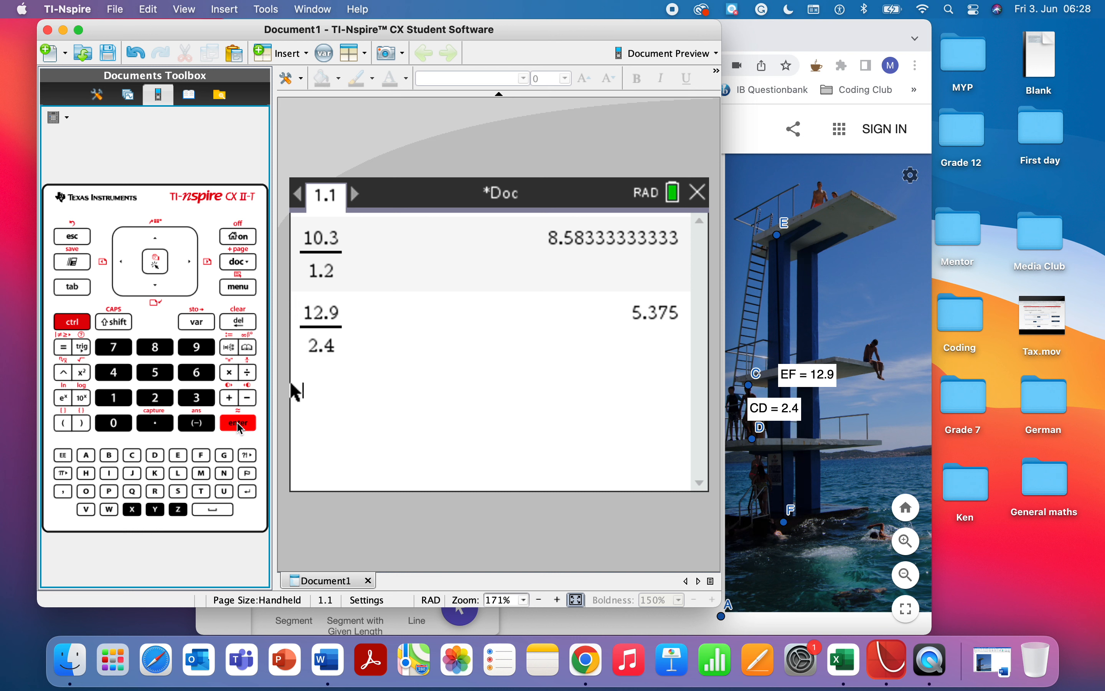